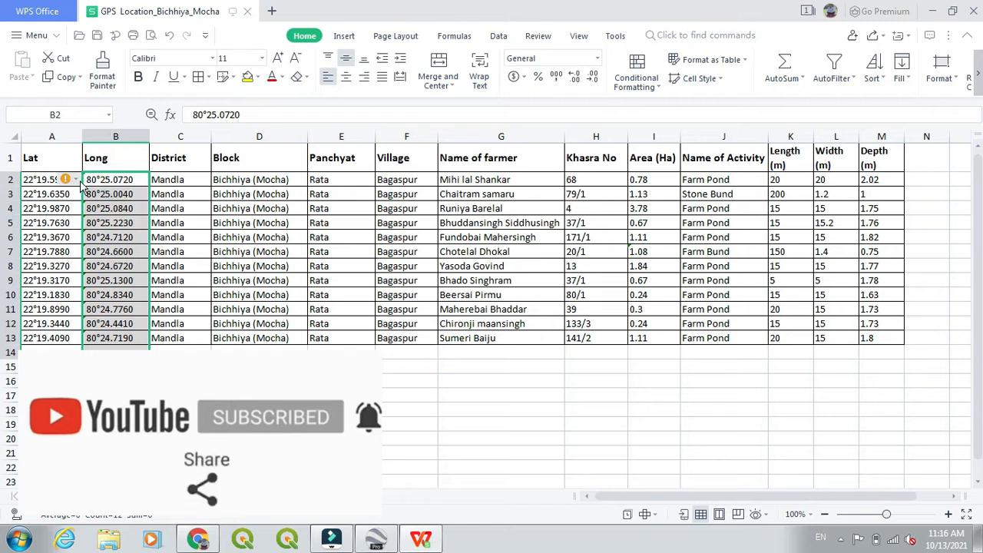
Clear the cell error flags on the selected Long coordinates and save the workbook.
click(114, 218)
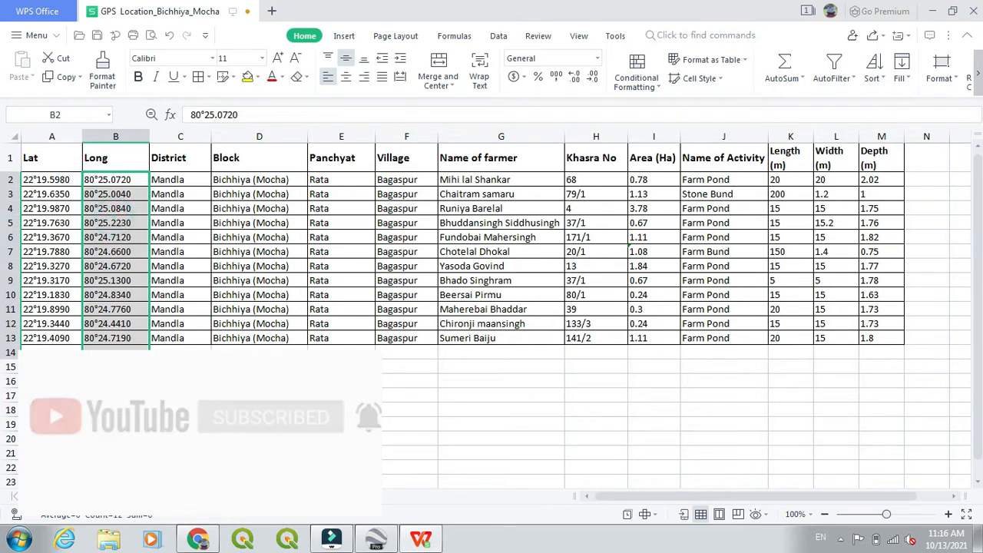
click(259, 438)
click(98, 35)
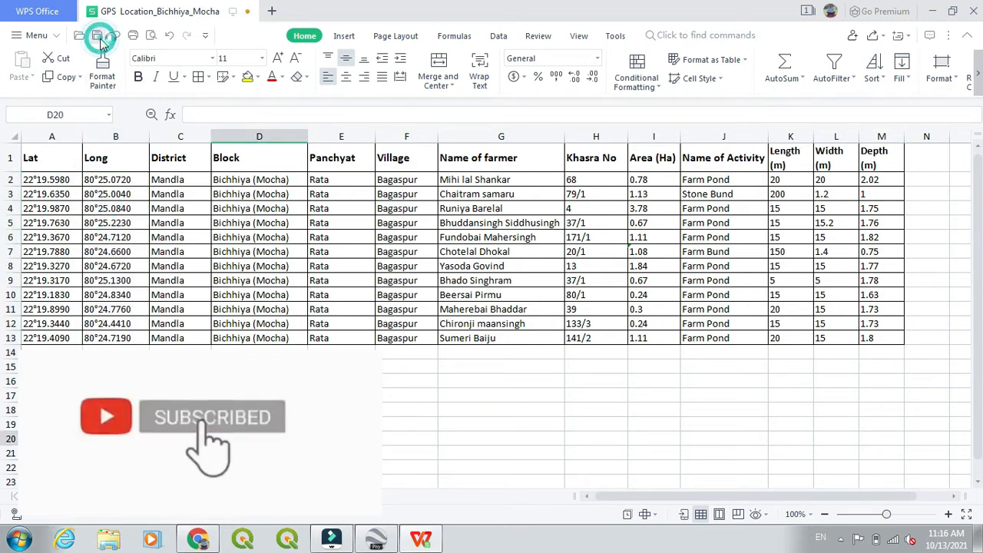
Examine the Lat and Long column headings and the degree-minute coordinate format in their first data row.
click(43, 164)
click(114, 163)
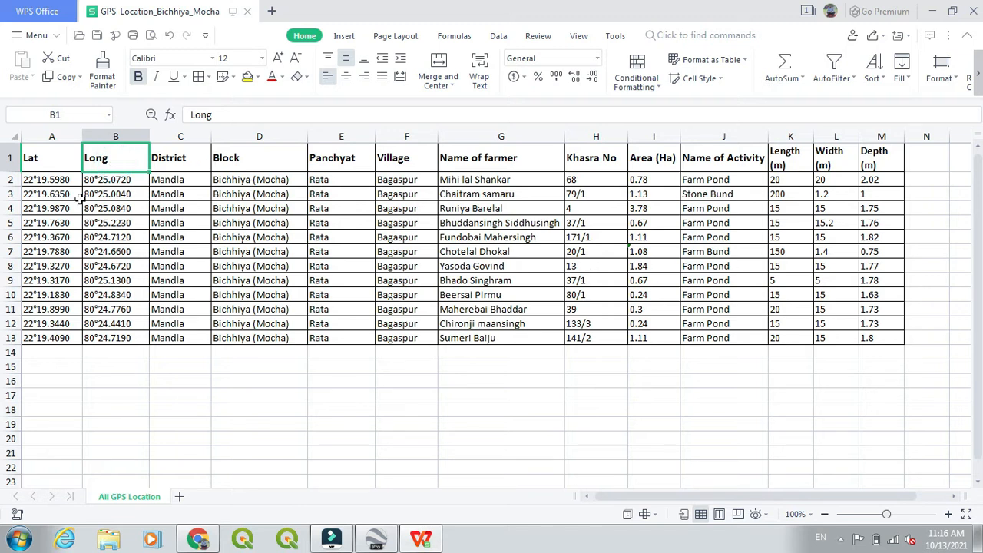
click(65, 164)
click(119, 164)
click(65, 181)
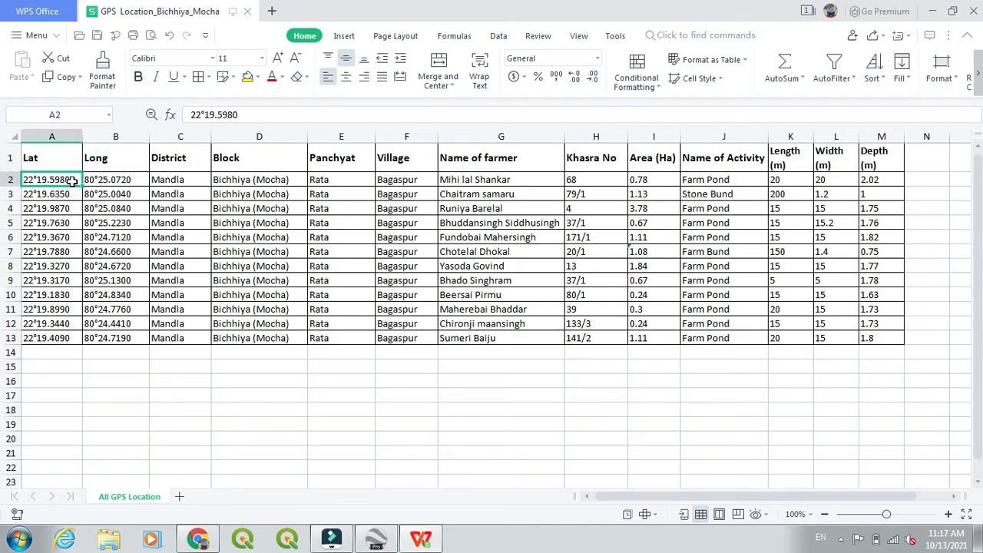
click(126, 180)
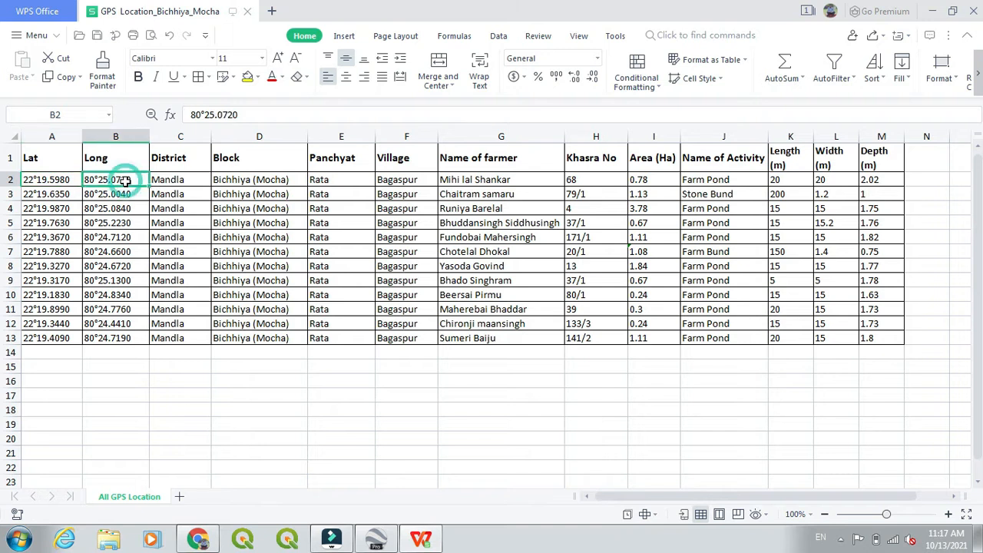
click(48, 183)
click(116, 181)
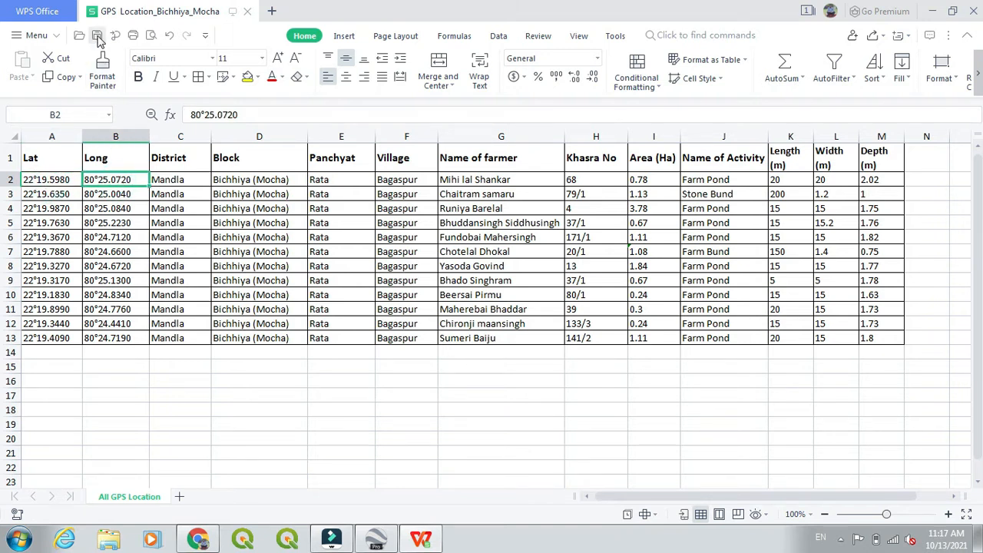
Save a copy of the workbook to the Desktop as GPS Location_Bichhiya_Mocha in CSV (Comma delimited) format, keeping that format.
click(36, 39)
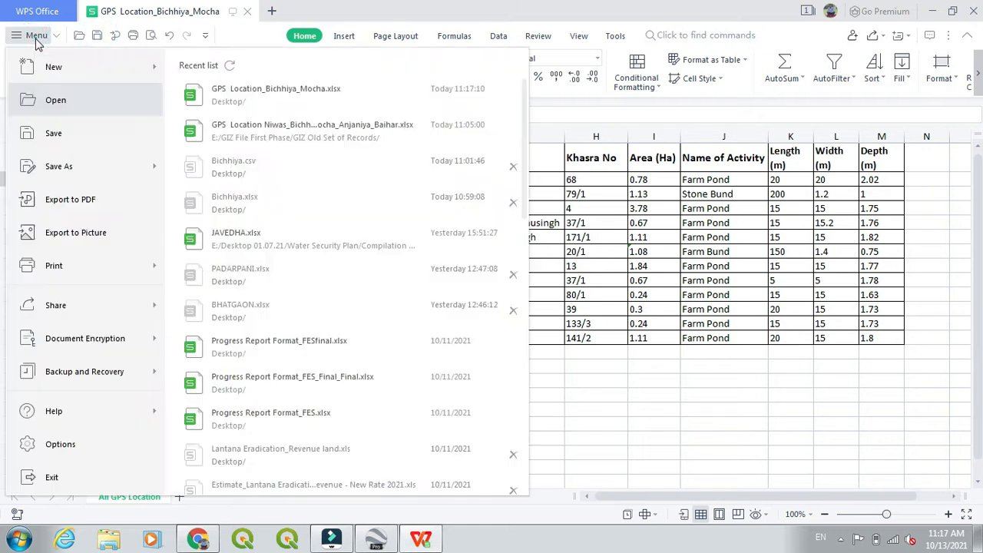
click(94, 166)
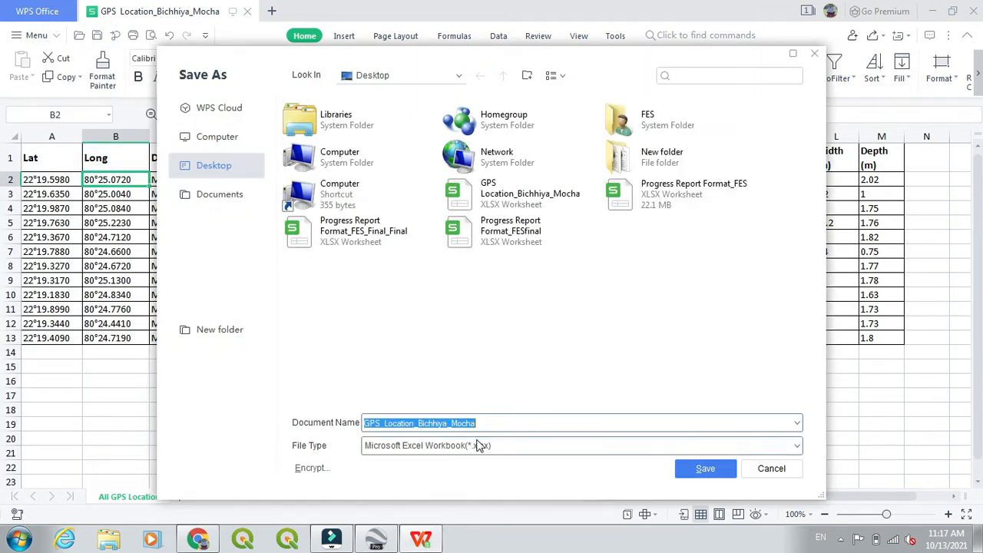
click(494, 447)
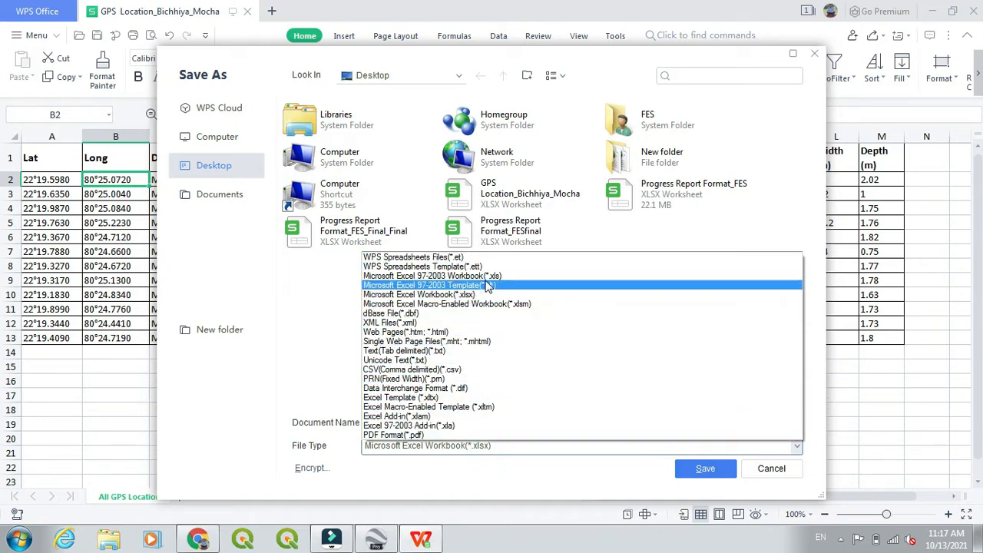
click(467, 371)
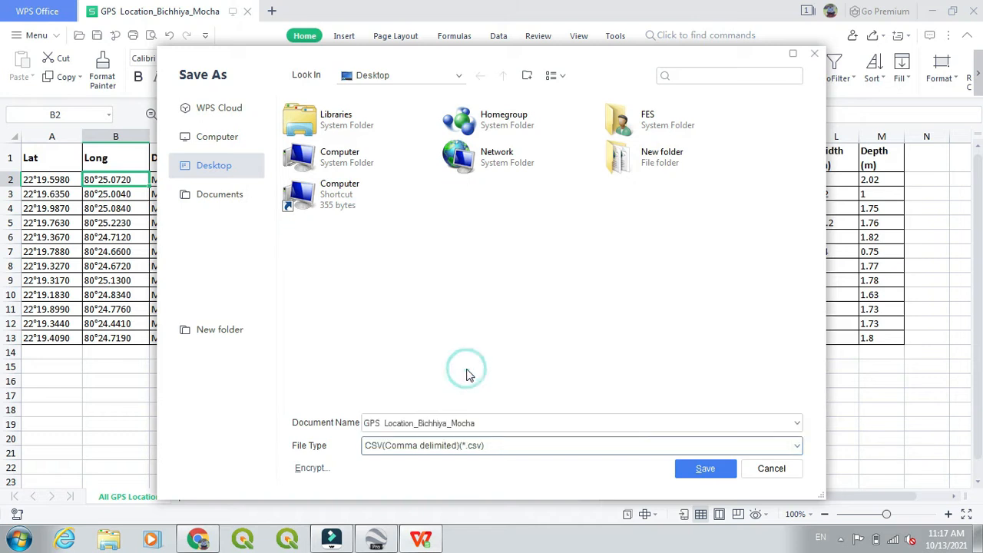
click(711, 470)
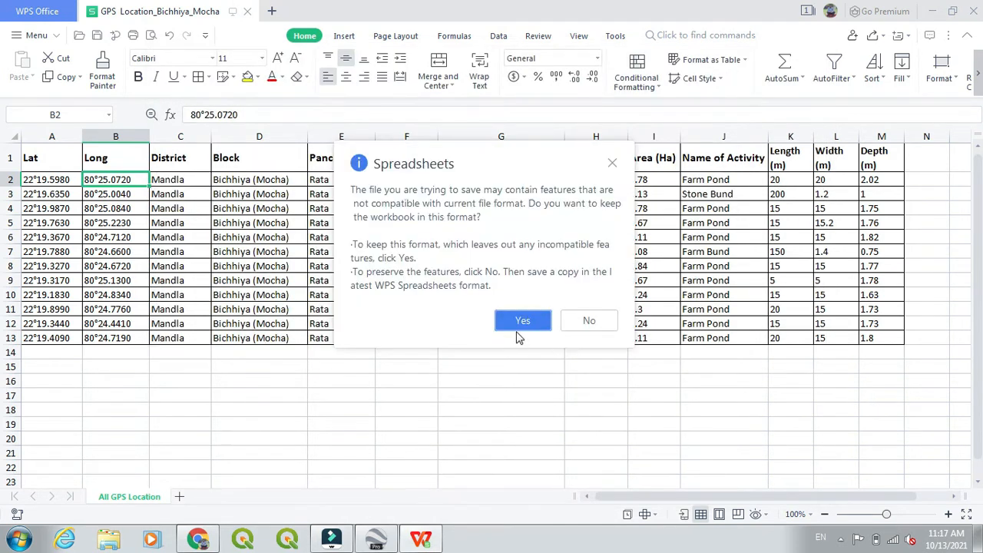
click(519, 322)
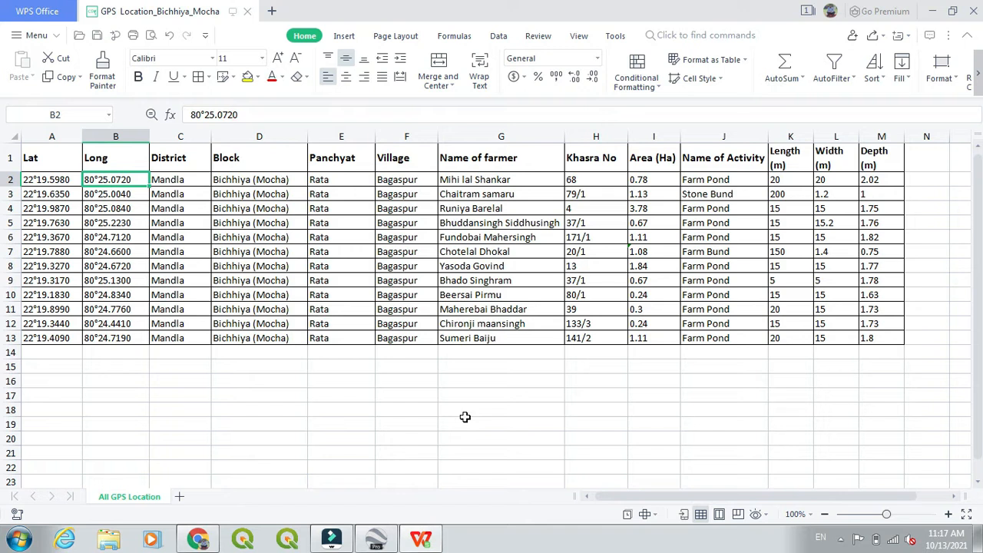
Save the CSV file again in its current format and close the spreadsheet program.
click(97, 35)
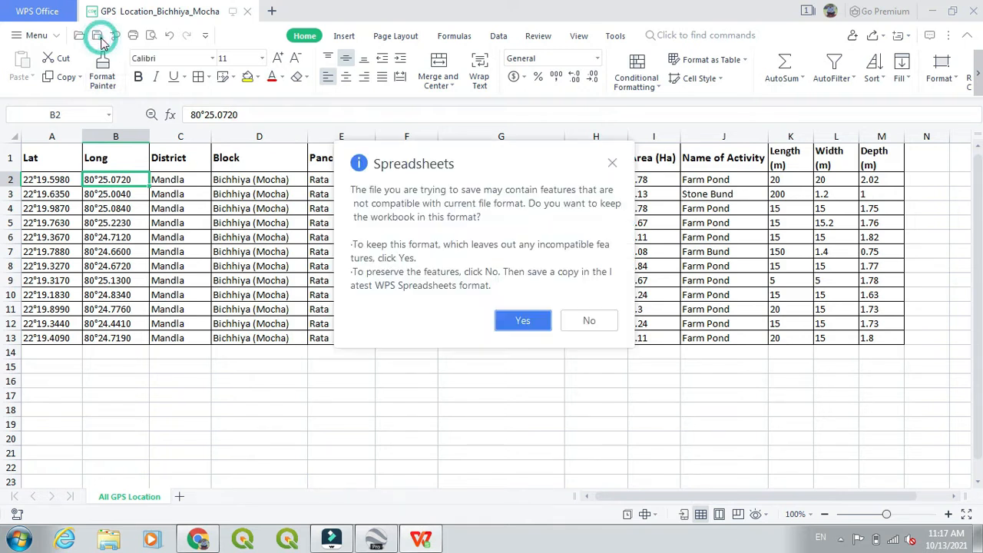
click(519, 322)
click(969, 10)
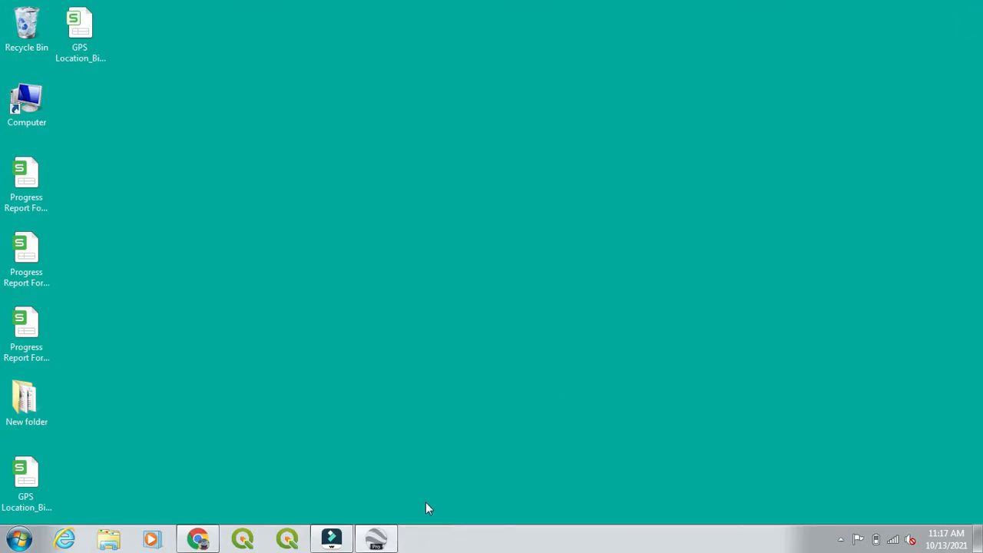
Switch to Google Earth Pro and open GPS Location_Bichhiya_Mocha from the Desktop as a Generic Text (*.txt *.csv) file.
click(376, 540)
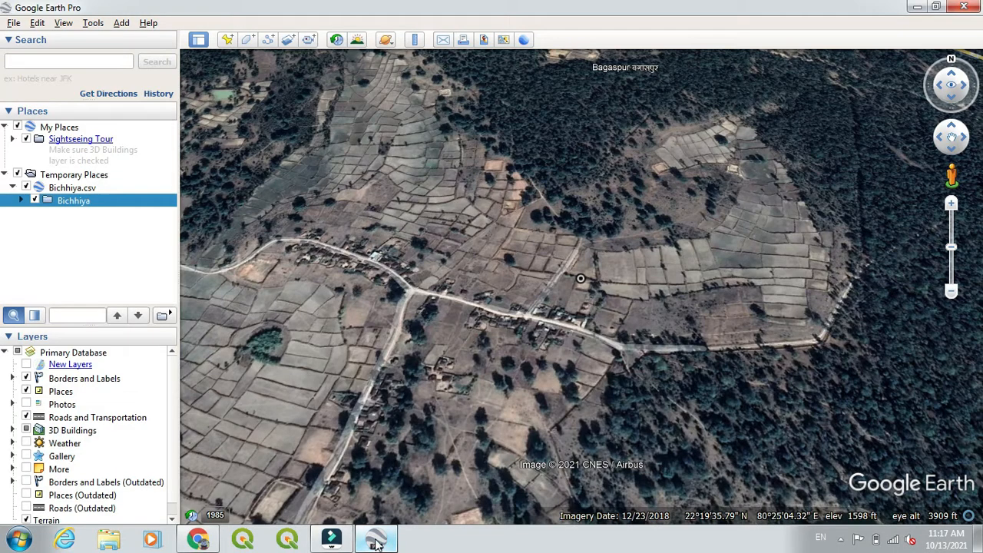
click(14, 23)
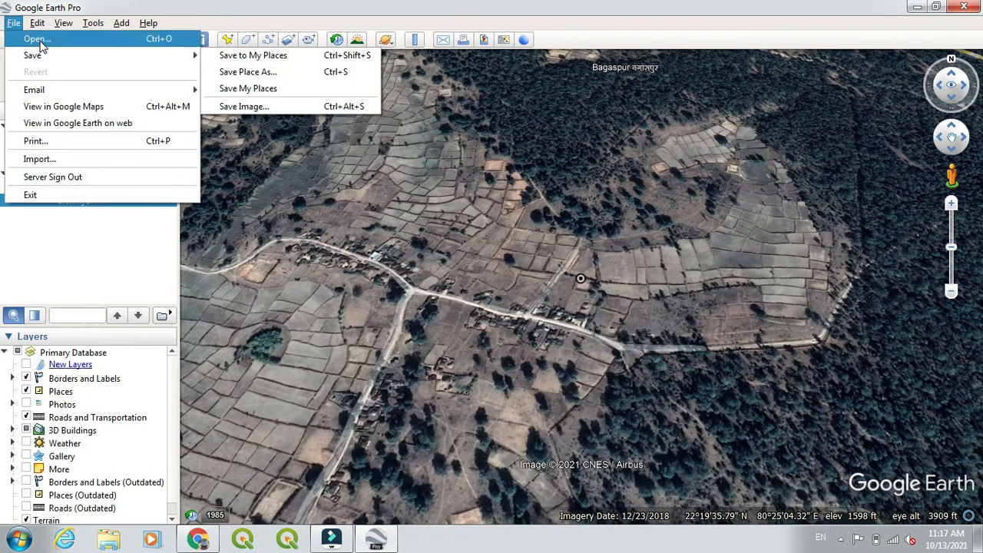
click(42, 44)
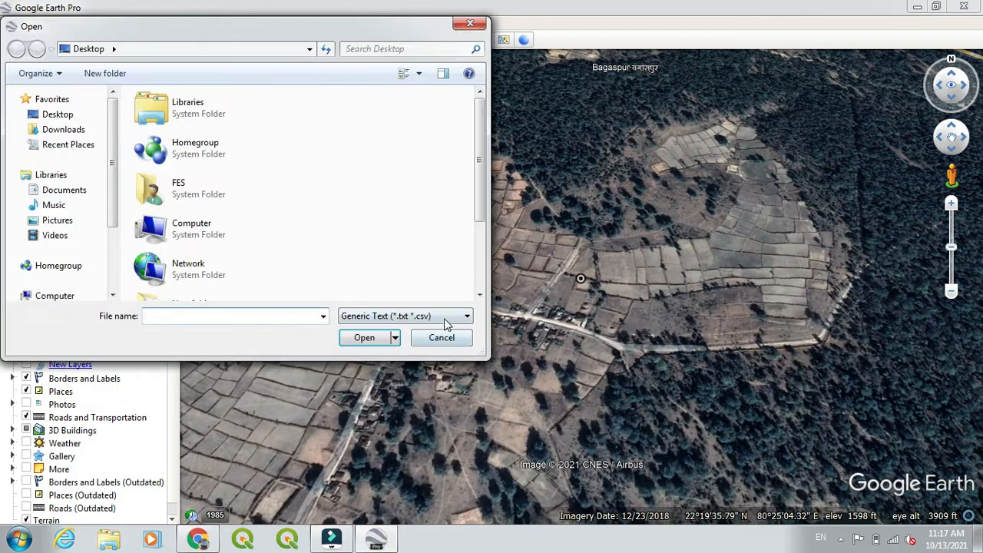
click(448, 320)
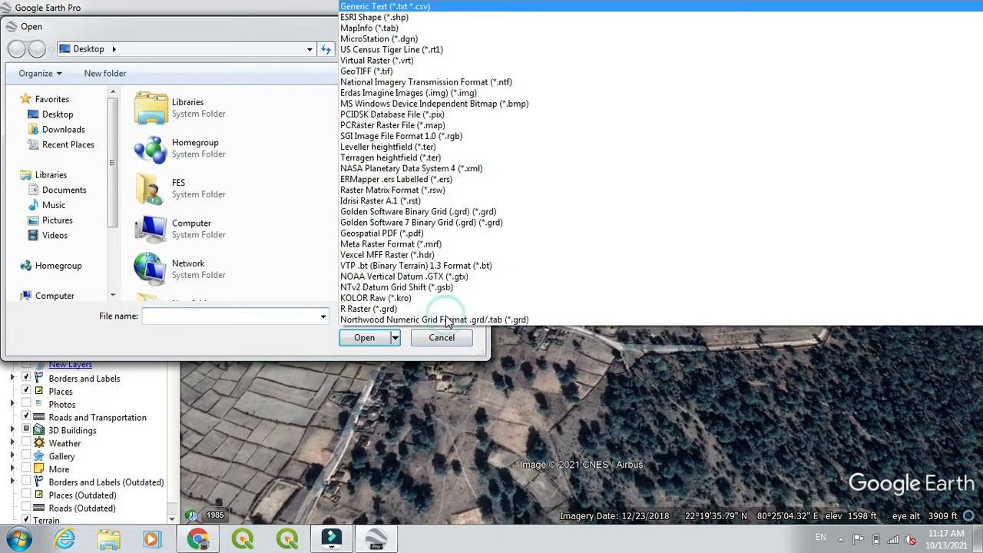
click(446, 9)
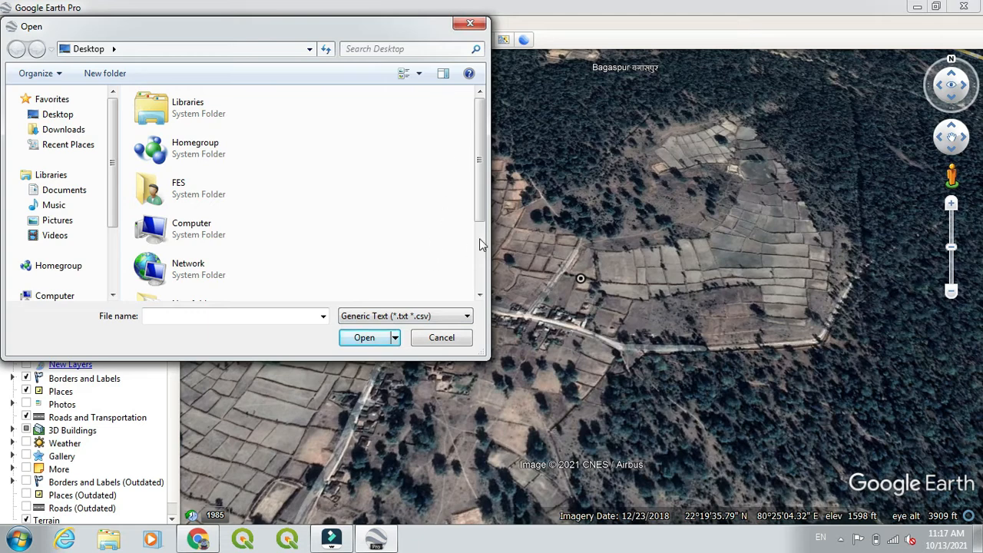
scroll(472, 176, down, 3)
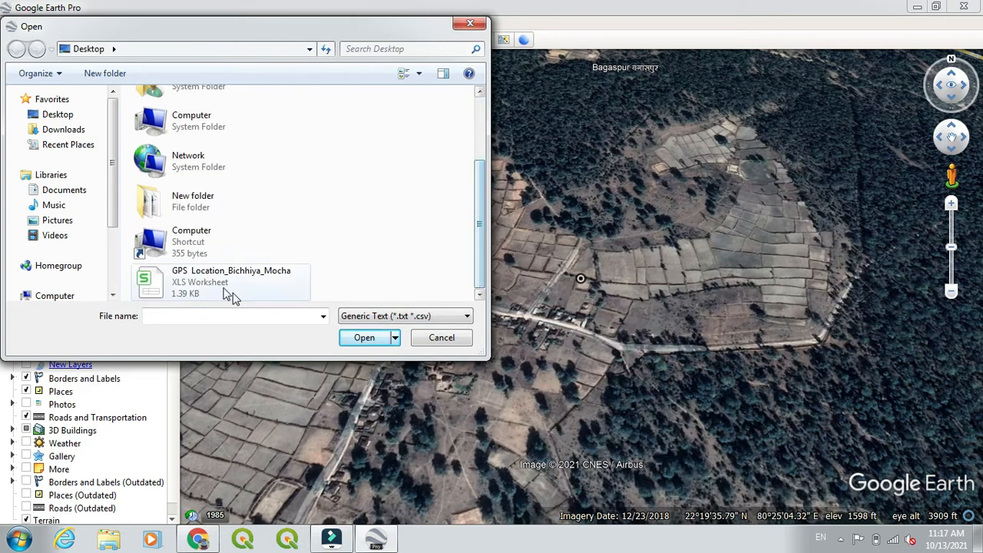
click(229, 290)
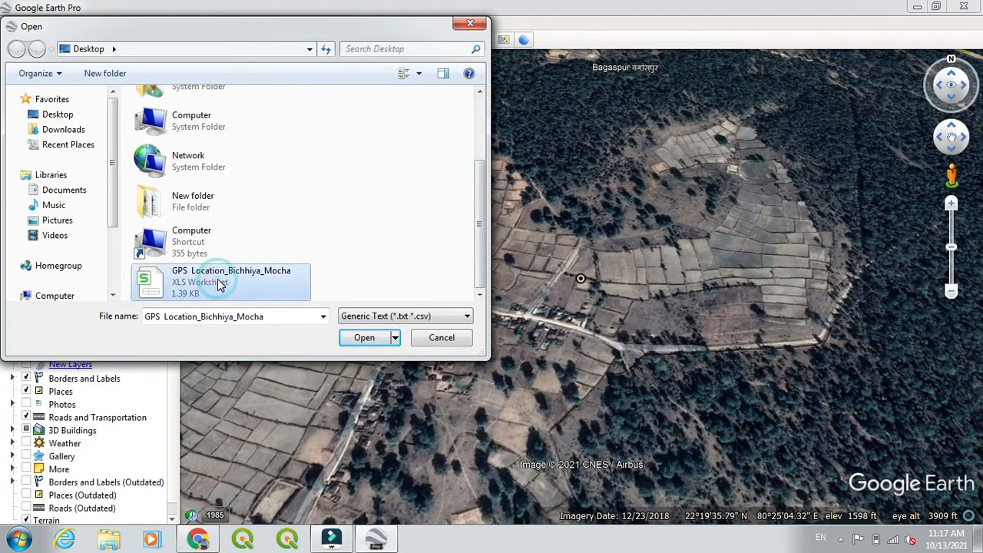
click(364, 338)
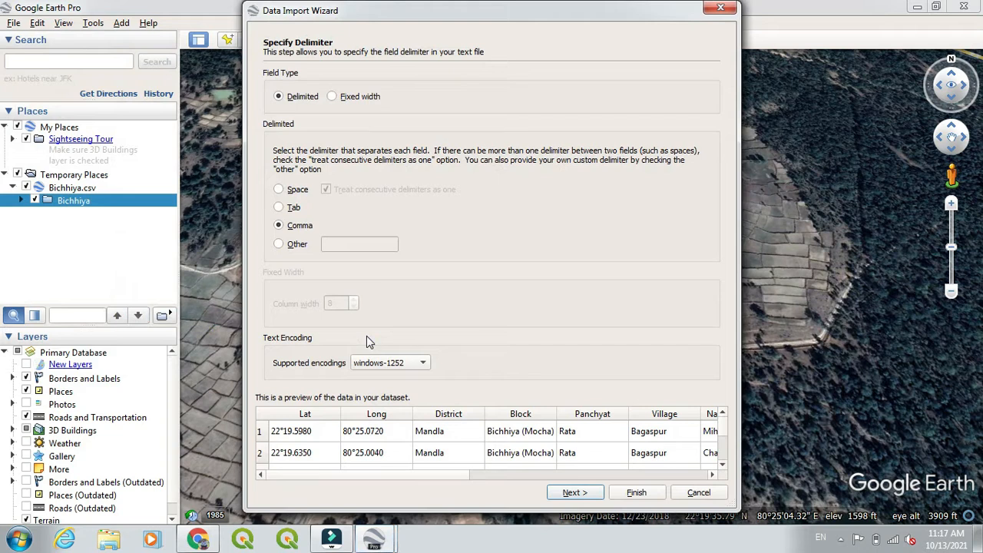
Narrow the dataset preview columns from Lat through Depth (m) so they fit their contents.
double_click(341, 414)
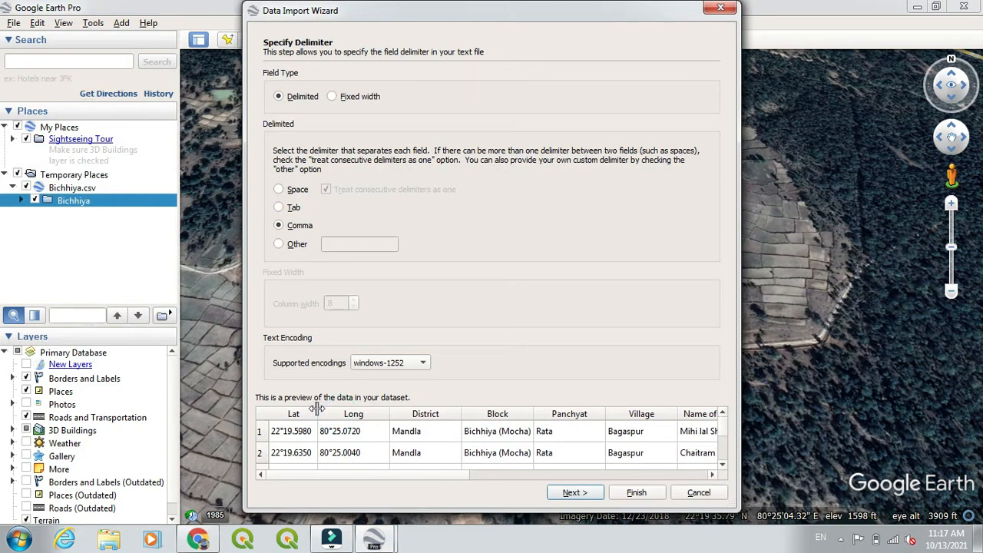
double_click(389, 418)
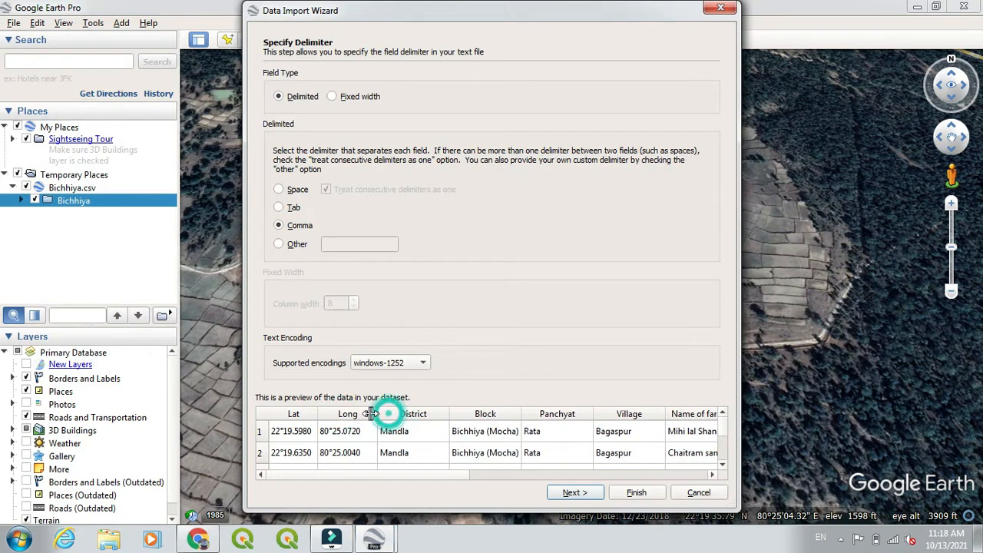
double_click(445, 413)
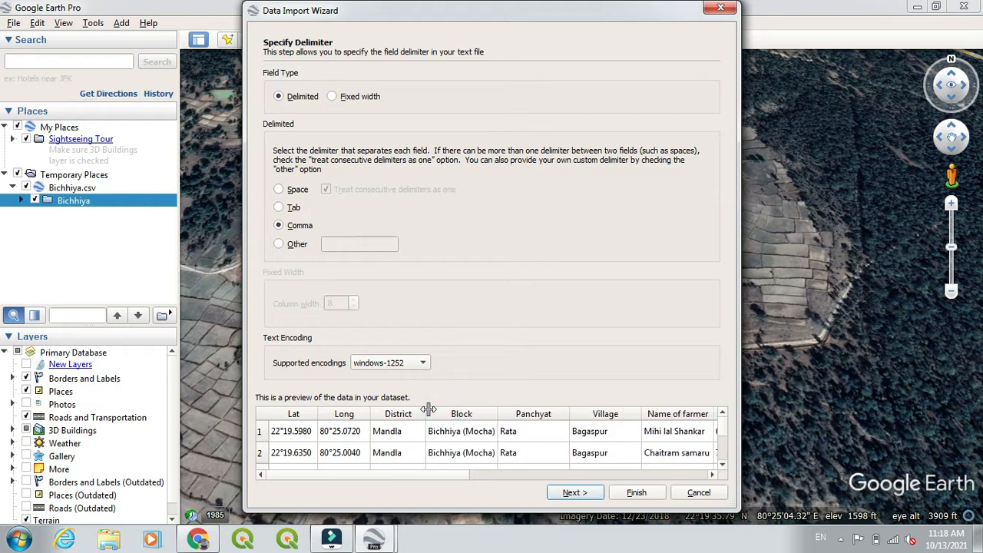
double_click(569, 413)
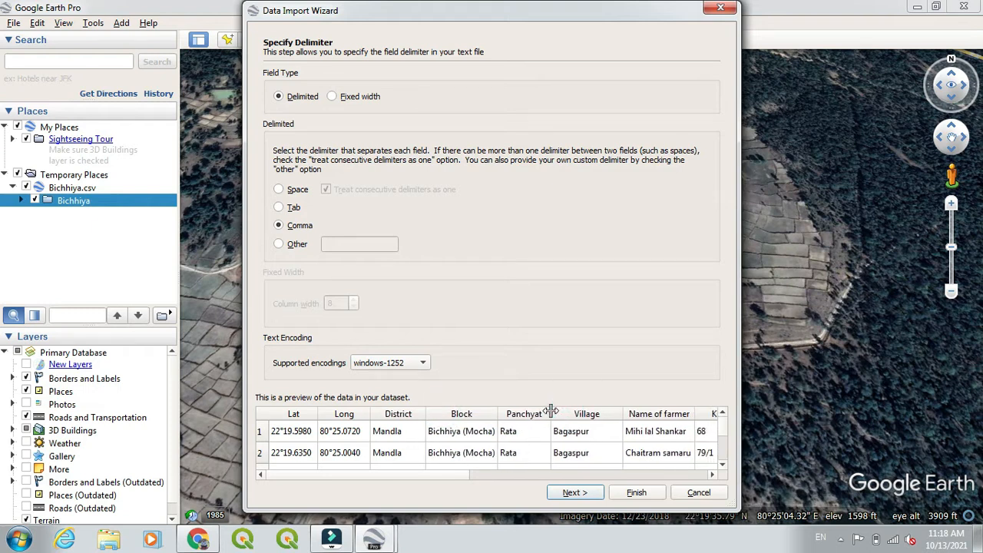
double_click(622, 414)
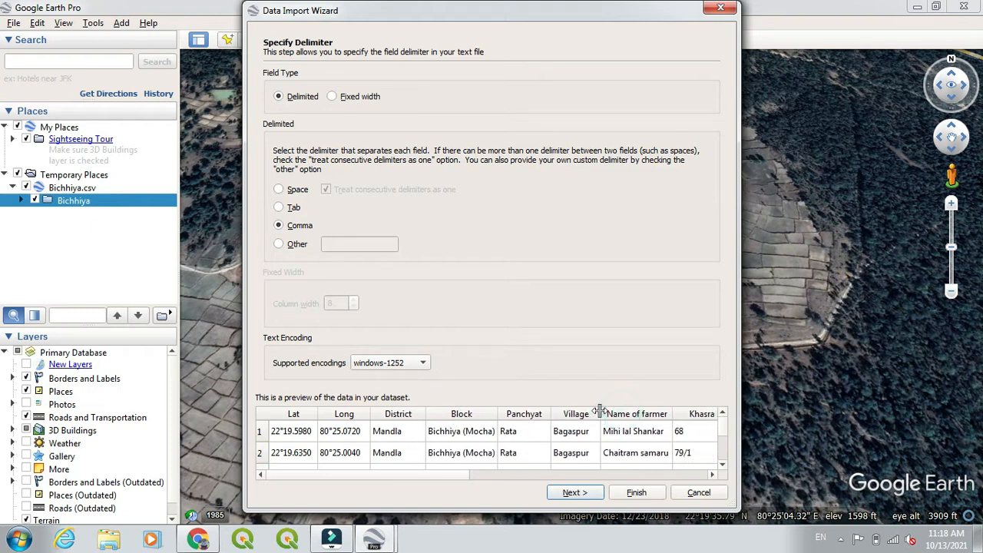
click(639, 477)
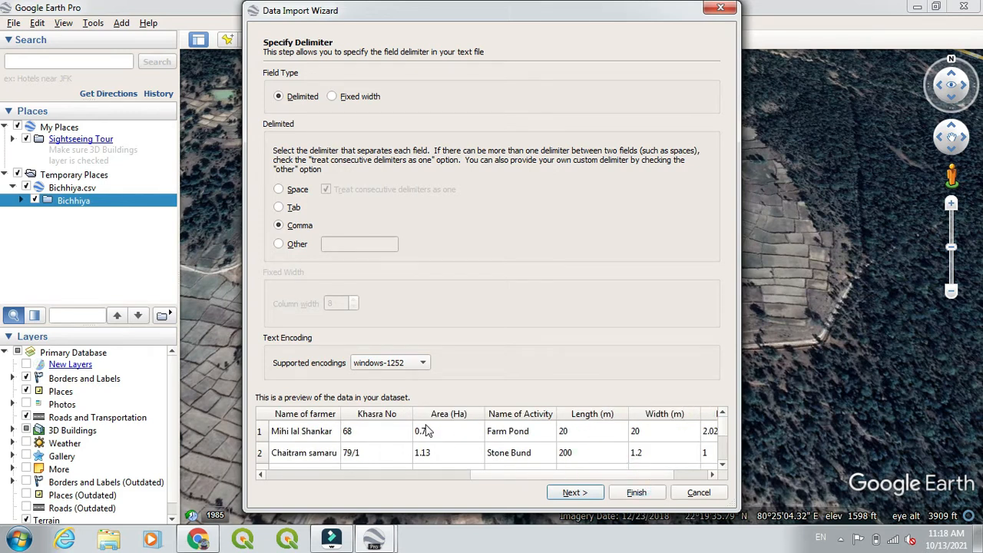
drag(414, 415, 385, 415)
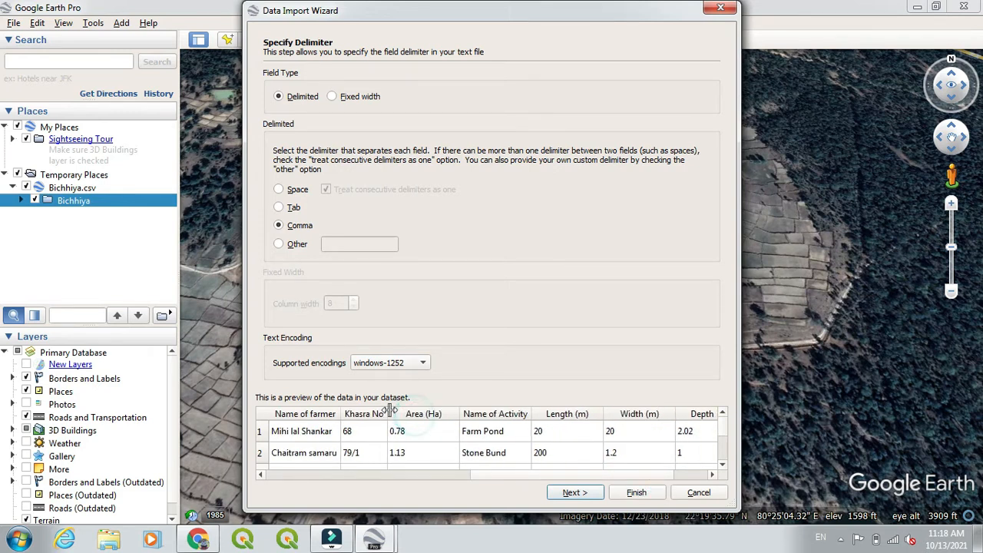
drag(458, 414, 440, 414)
drag(585, 413, 564, 413)
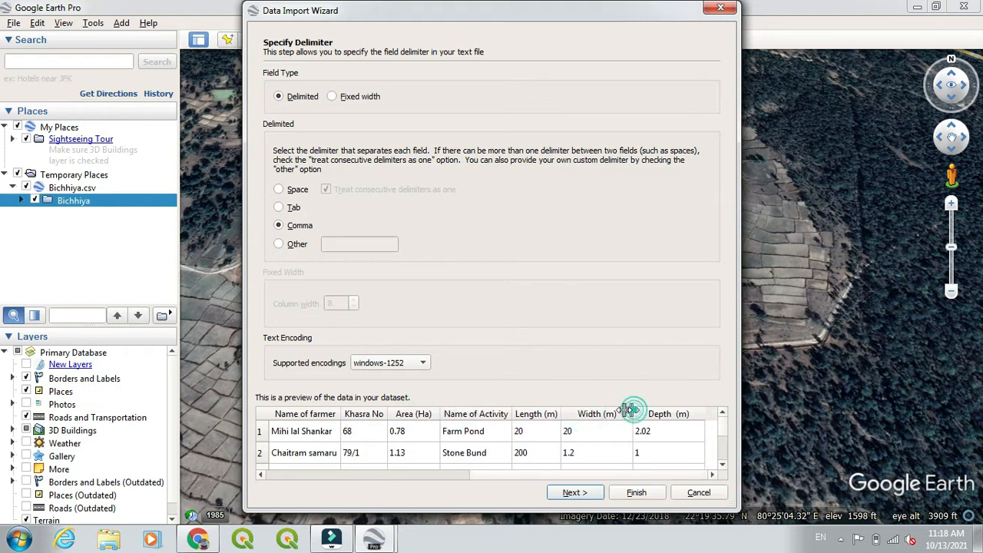
drag(634, 414, 616, 414)
drag(685, 414, 667, 413)
Complete the import with comma-delimited fields, Lat and Long as the coordinate fields, and the suggested field types.
click(572, 493)
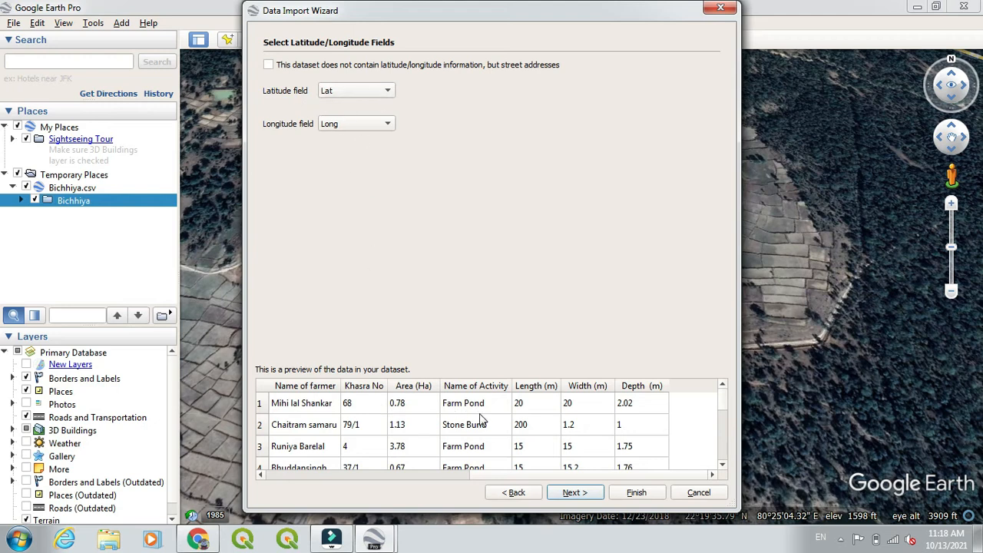
click(572, 495)
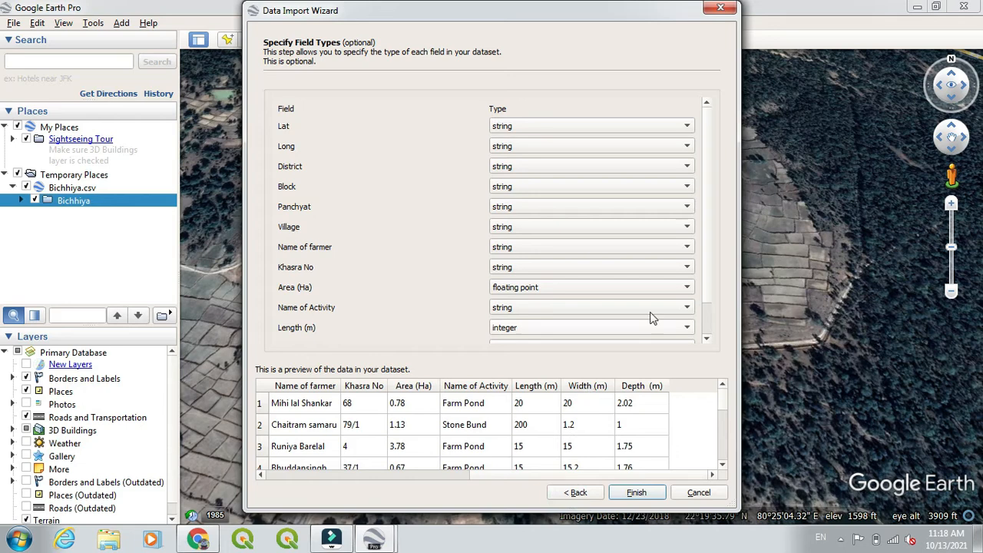
click(643, 495)
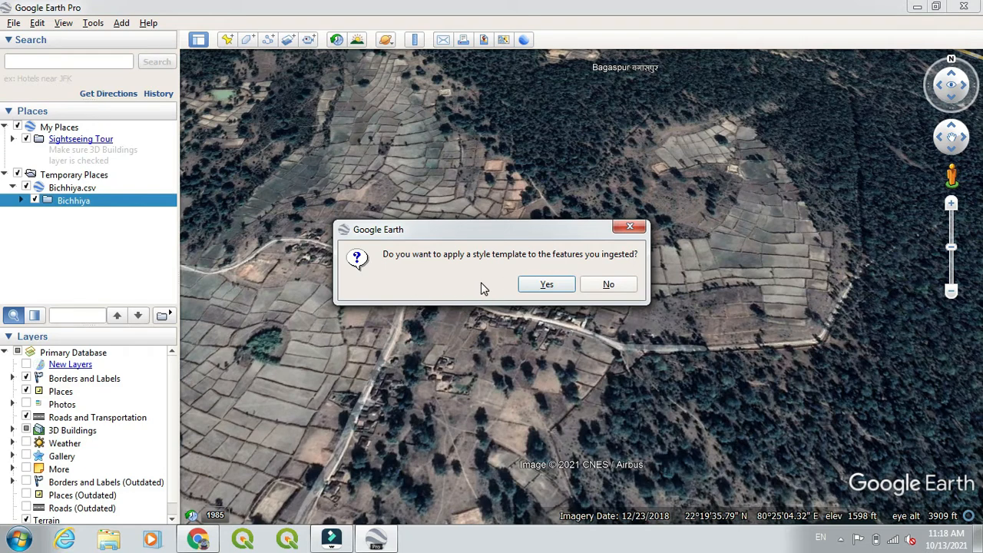
Apply a new style template with default settings, save it as GPS Location_Bichhiya_Mocha, and show the imported layer on the map.
click(546, 286)
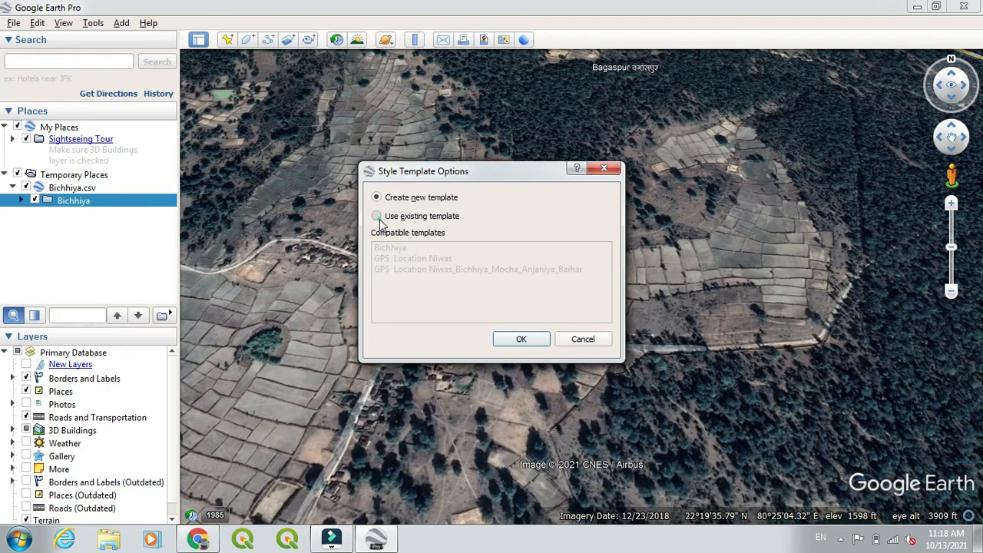
click(377, 218)
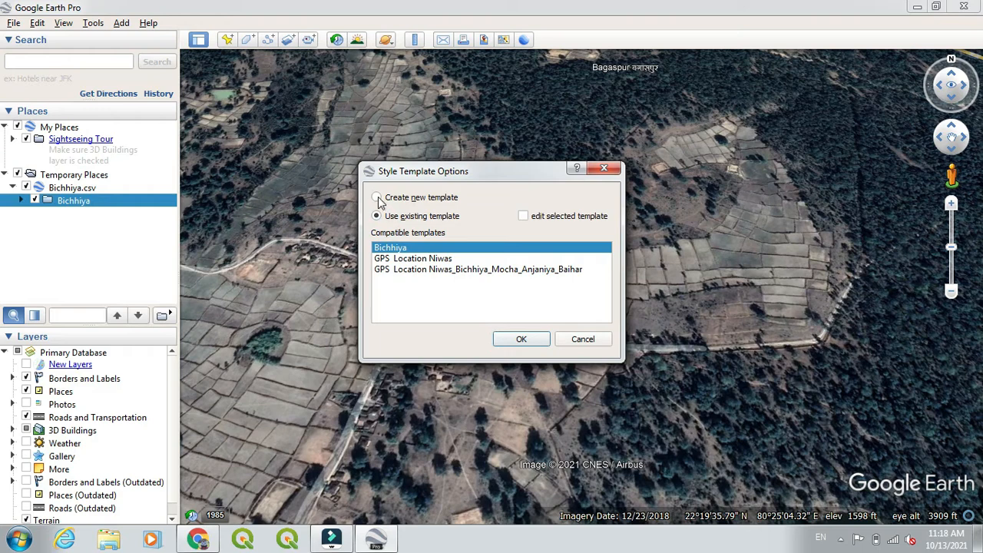
click(377, 197)
click(528, 339)
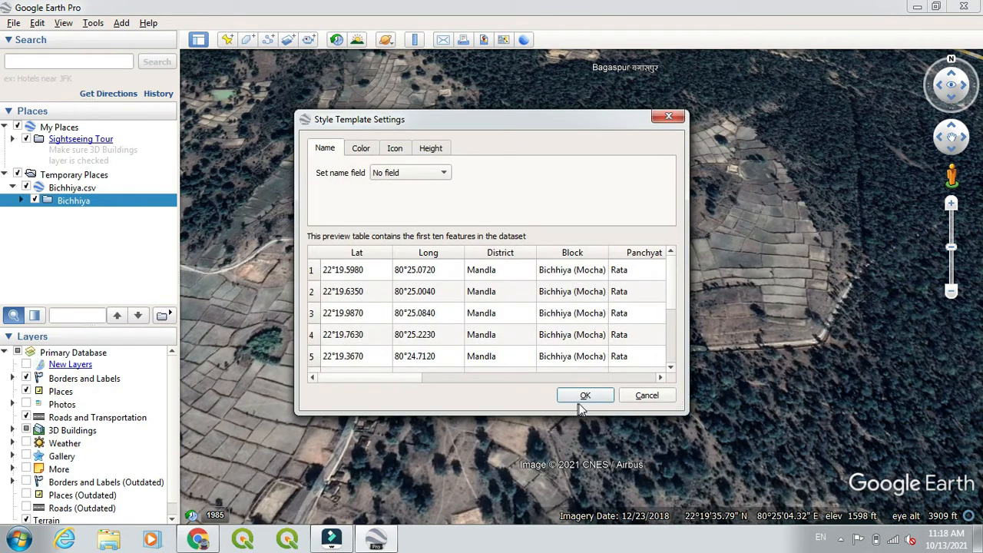
click(586, 395)
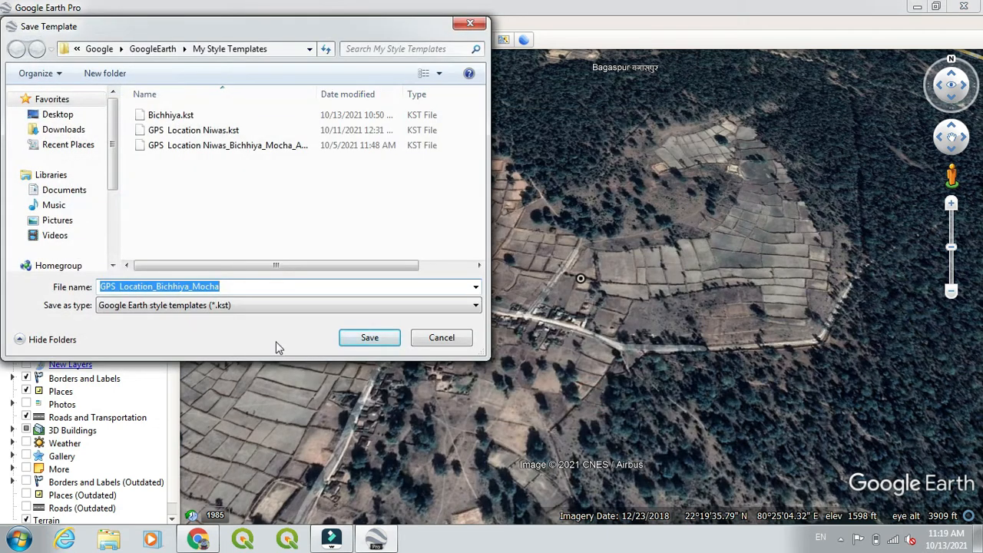
click(371, 339)
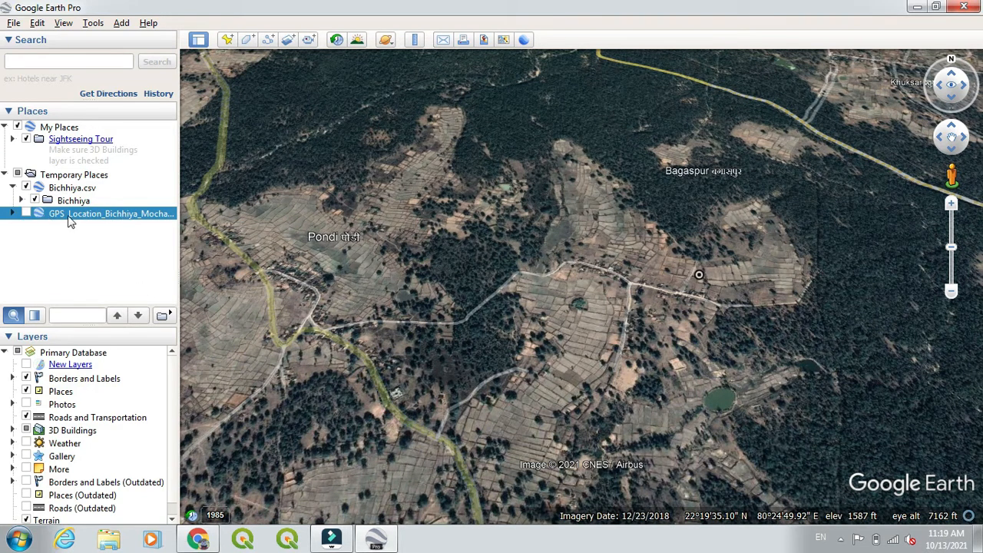
click(26, 213)
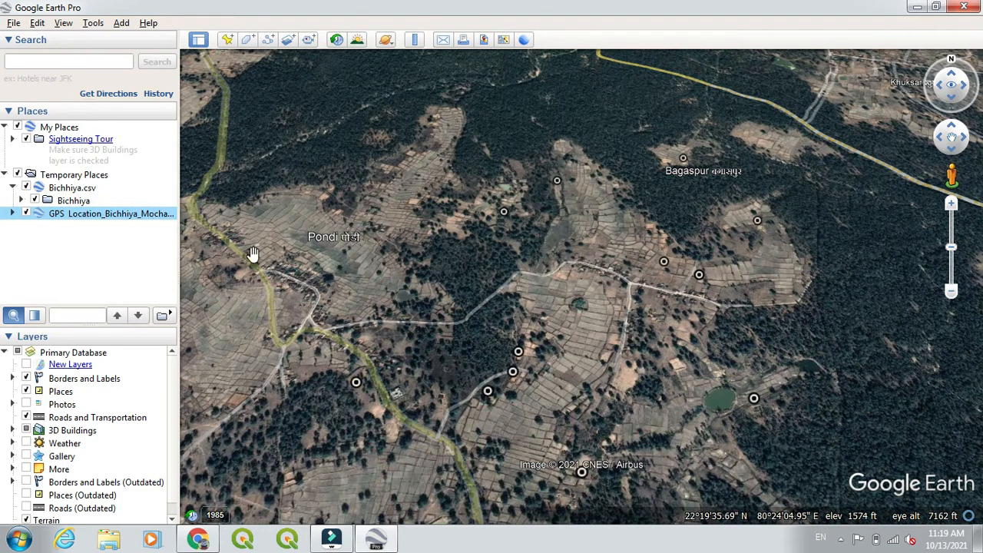
Examine the attribute details of several imported placemarks around Bagaspur.
click(664, 263)
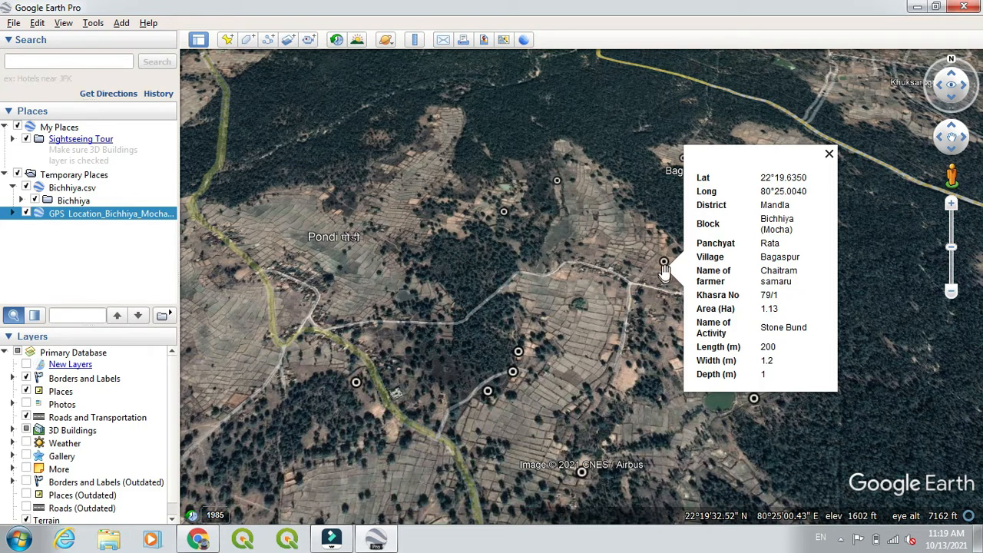
click(518, 352)
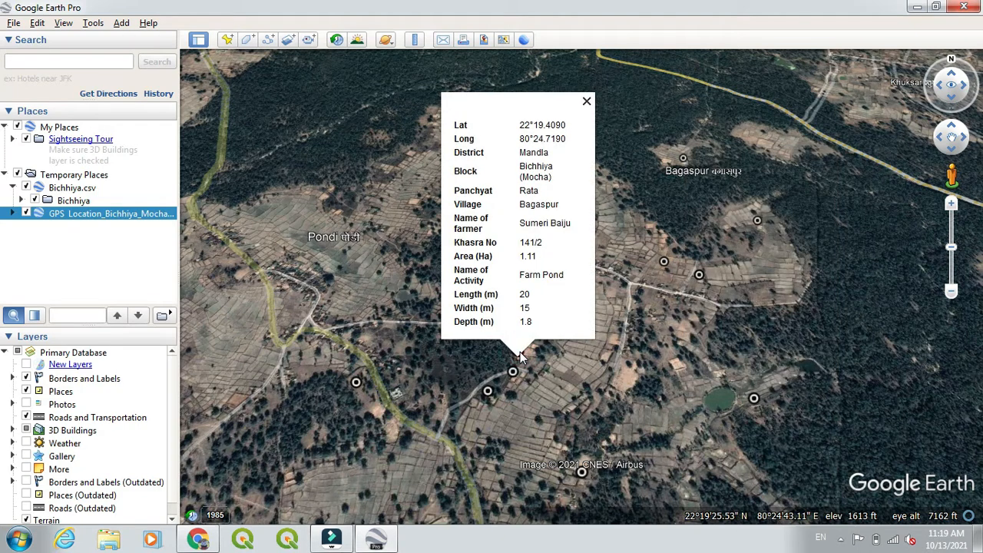
click(513, 371)
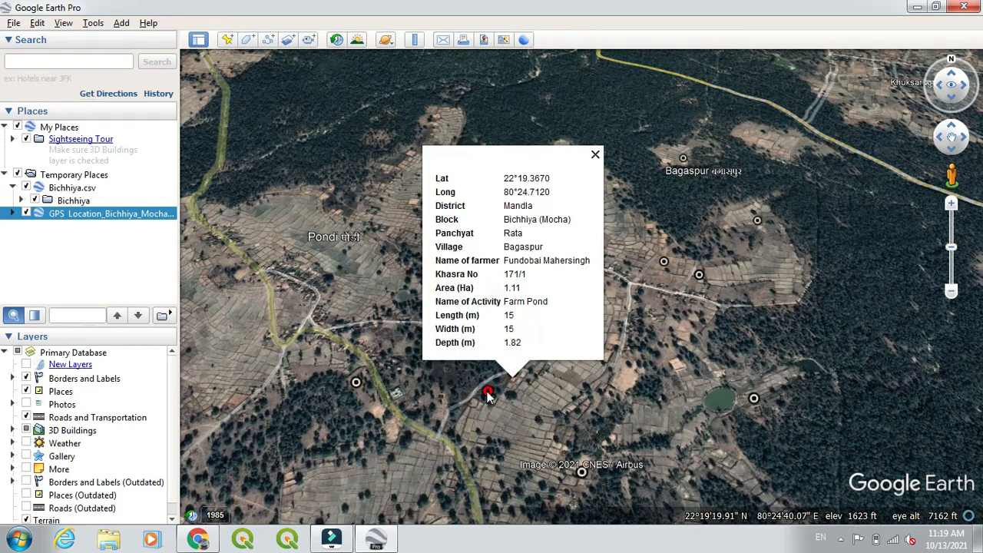
click(487, 394)
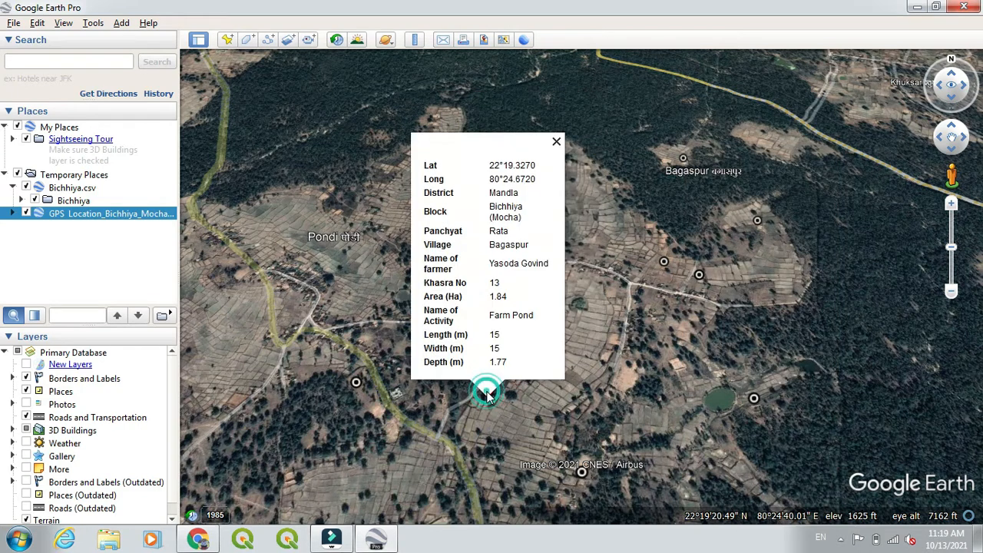
click(357, 385)
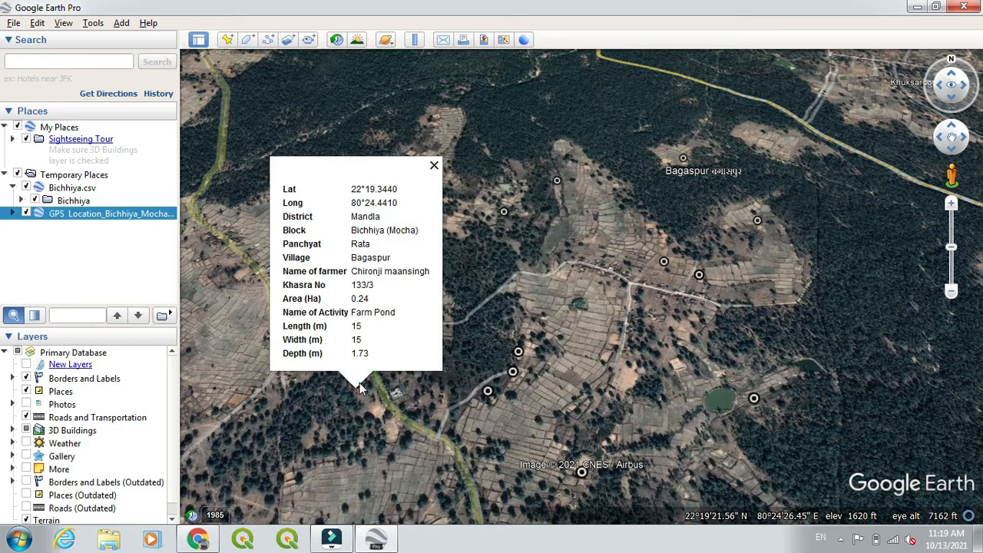
click(488, 394)
click(754, 405)
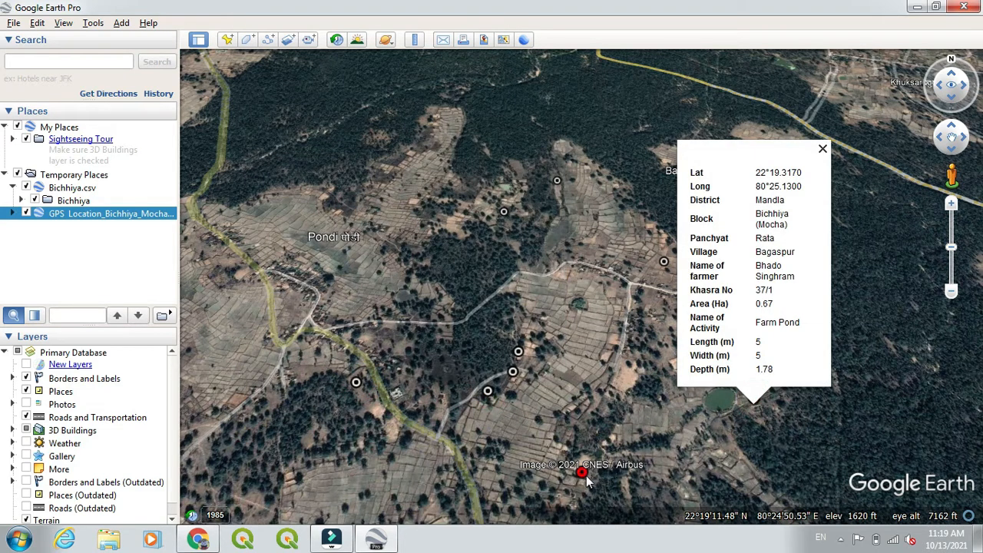
click(582, 474)
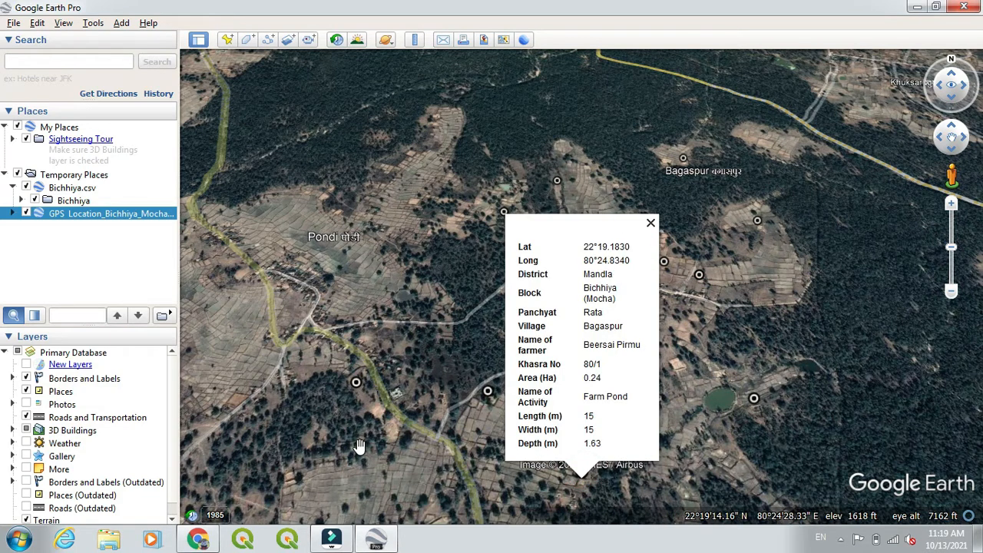
Save the imported layer to the Desktop as GPS Location_Bichhiya_Mocha in Kml (*.kml) format and close the open placemark balloon.
right_click(100, 219)
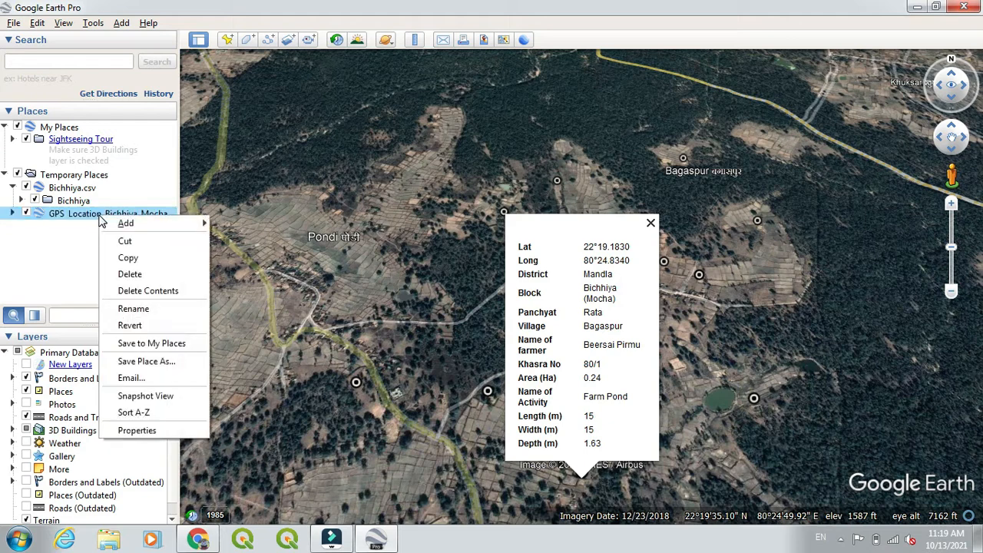
click(169, 366)
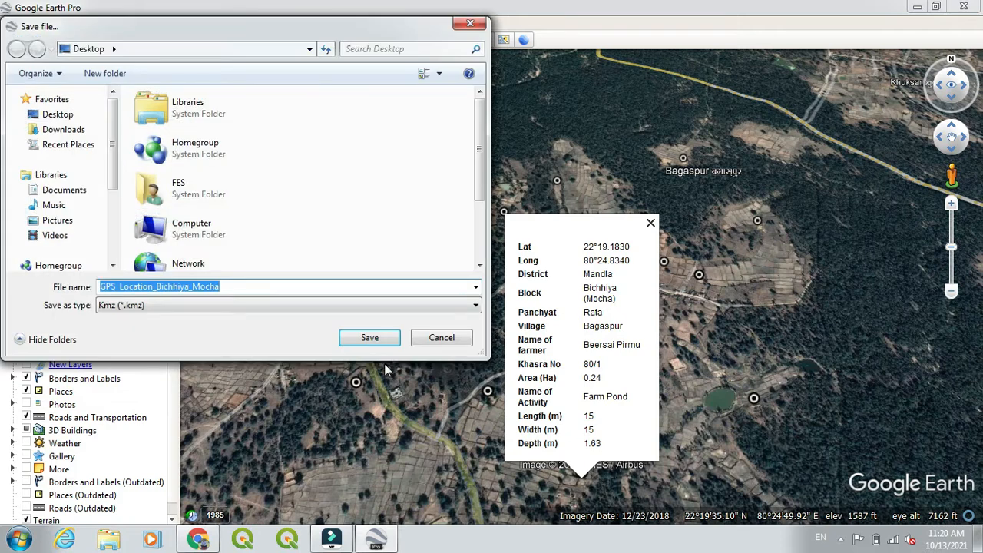
click(249, 312)
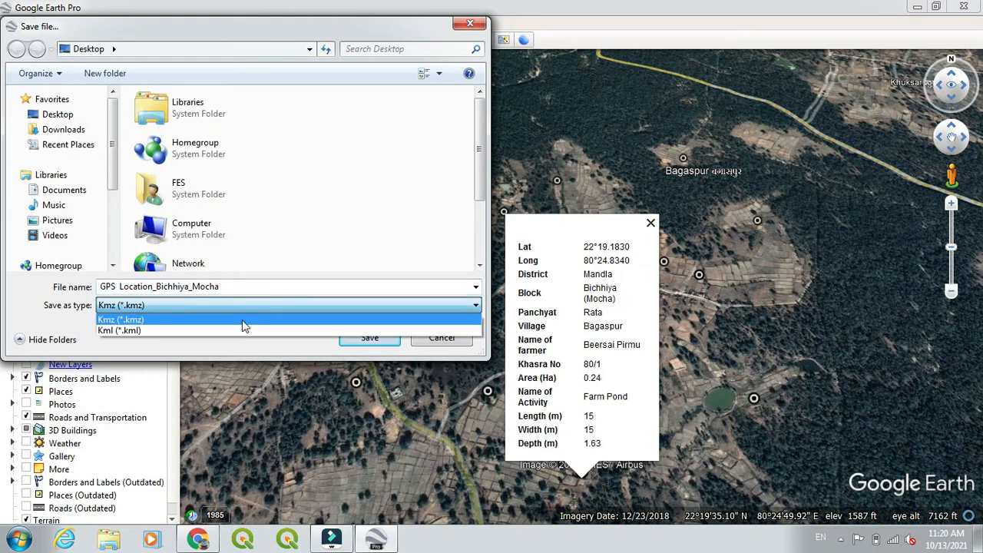
click(241, 329)
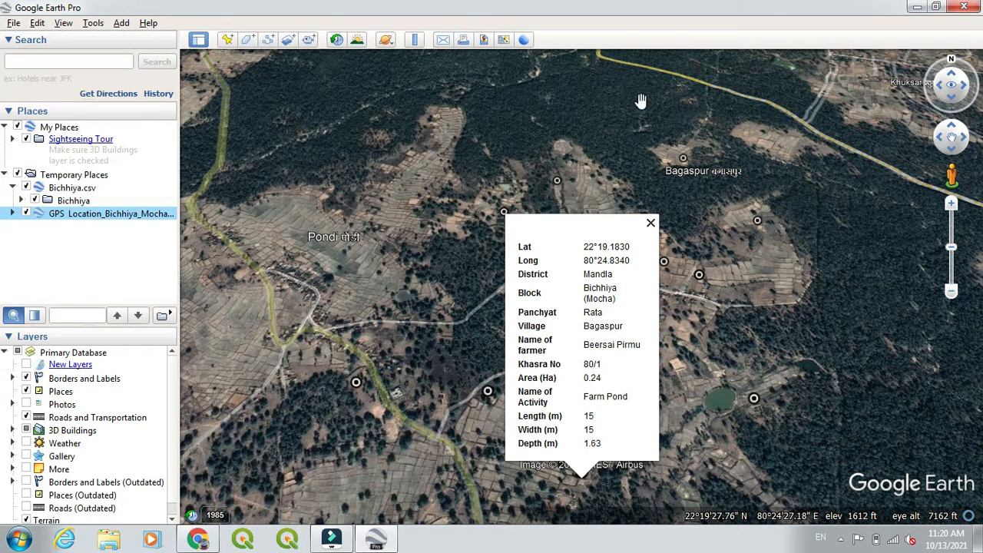
click(651, 222)
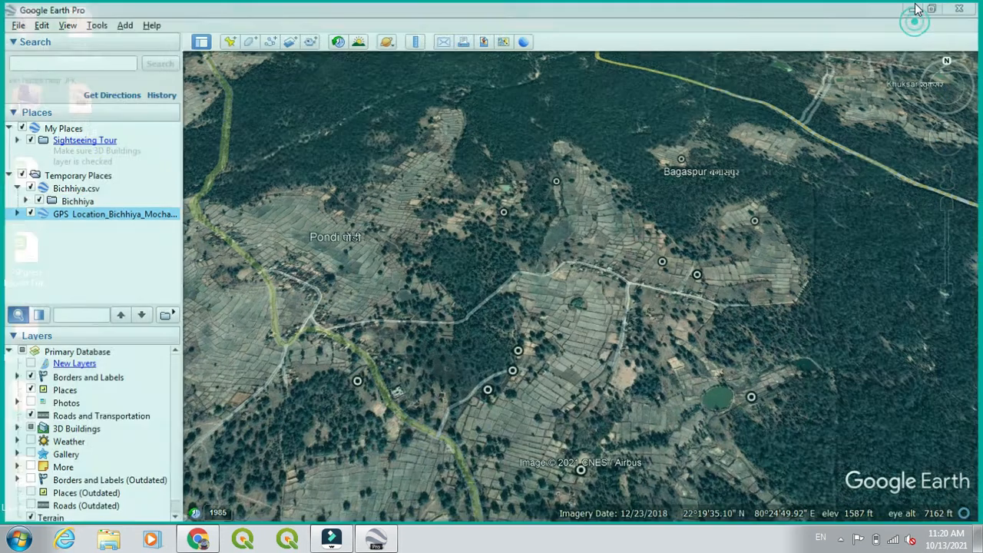
Open the saved GPS Location_Bichhiya_Mocha file from the Desktop and check its overlapping placemarks against the imported ones.
click(917, 6)
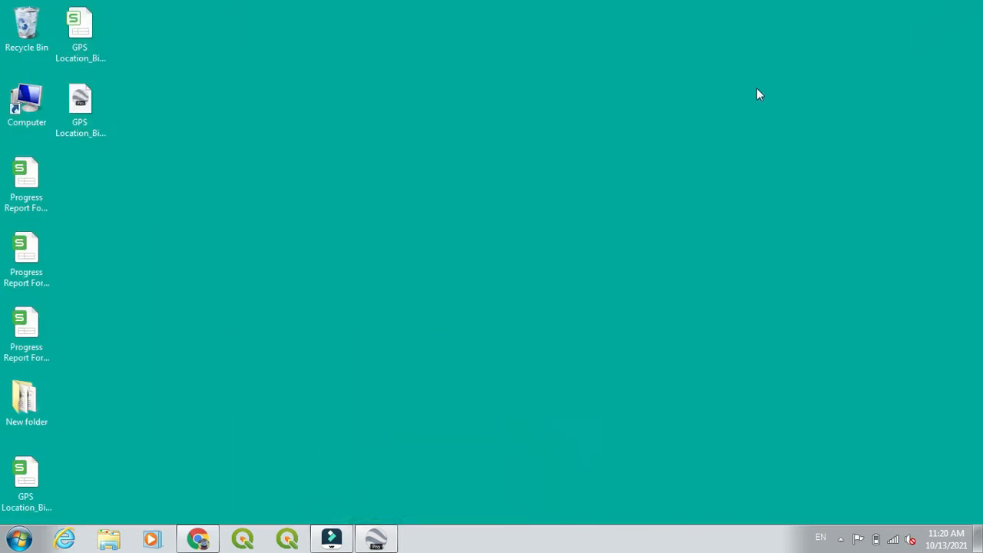
click(80, 104)
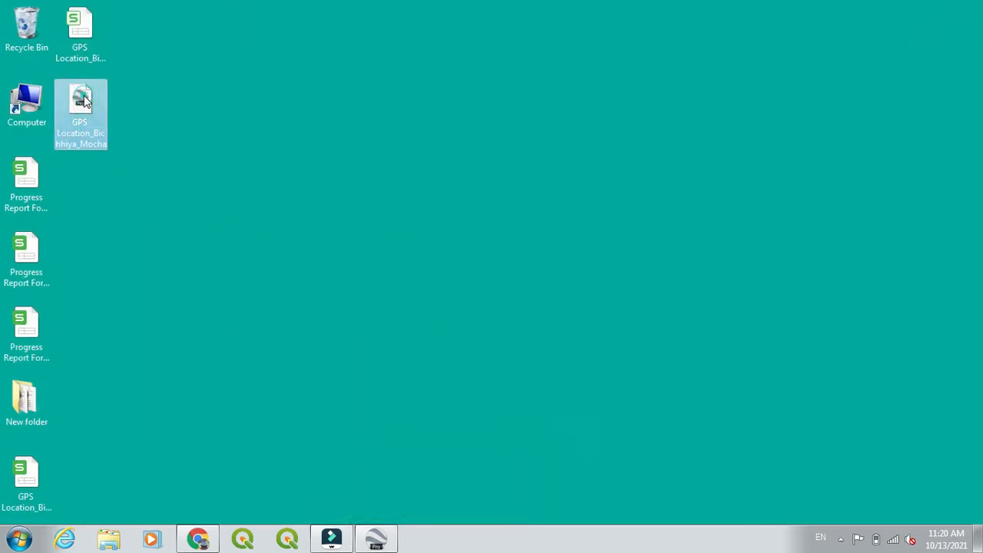
double_click(103, 142)
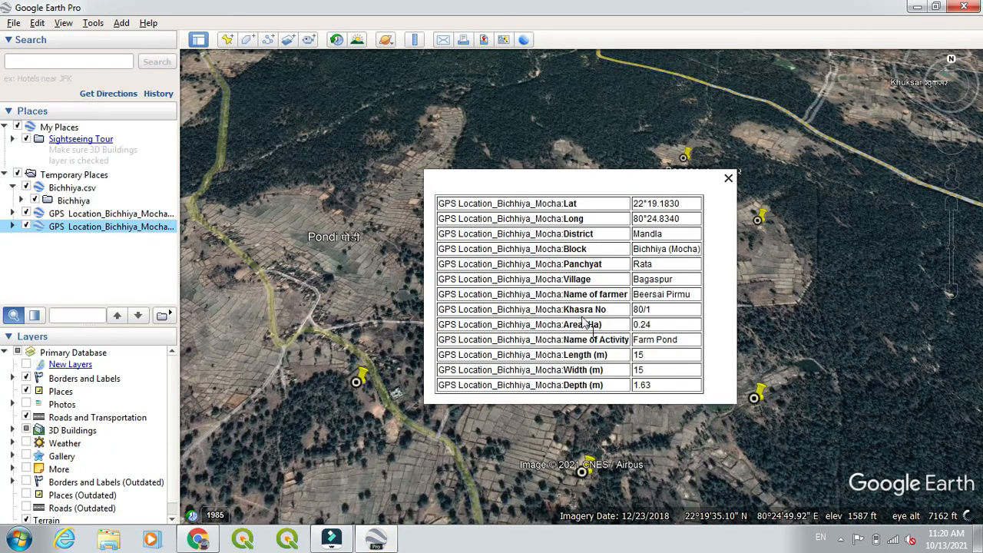
click(727, 180)
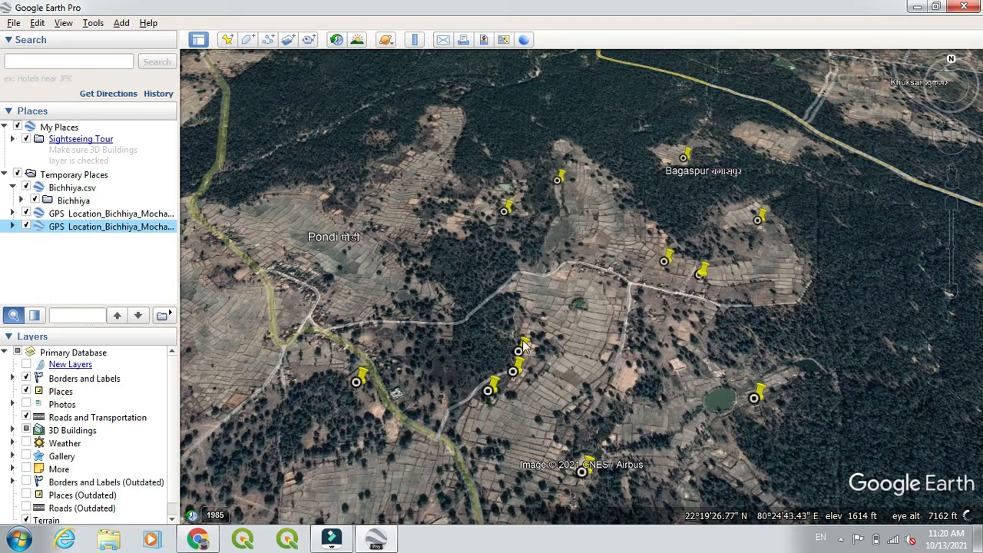
click(699, 274)
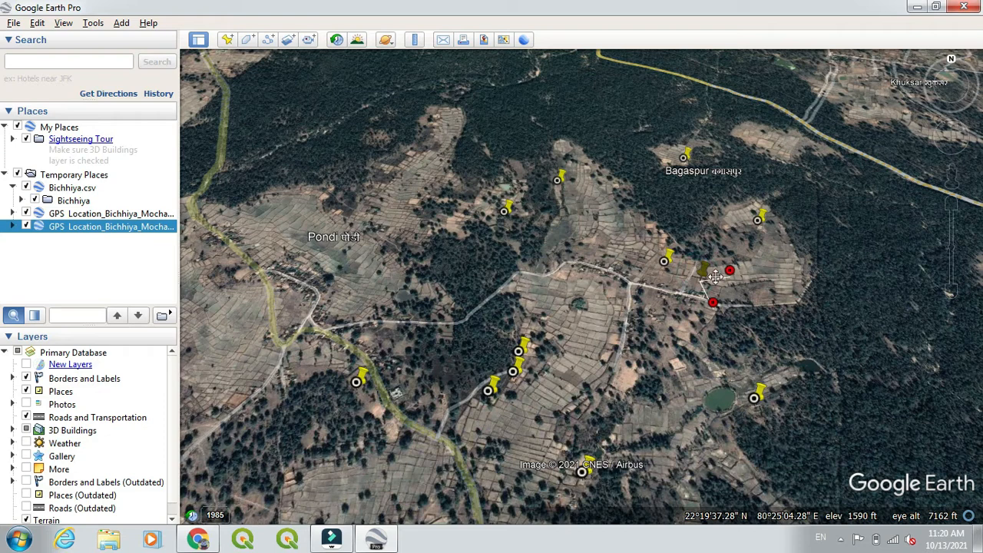
click(704, 272)
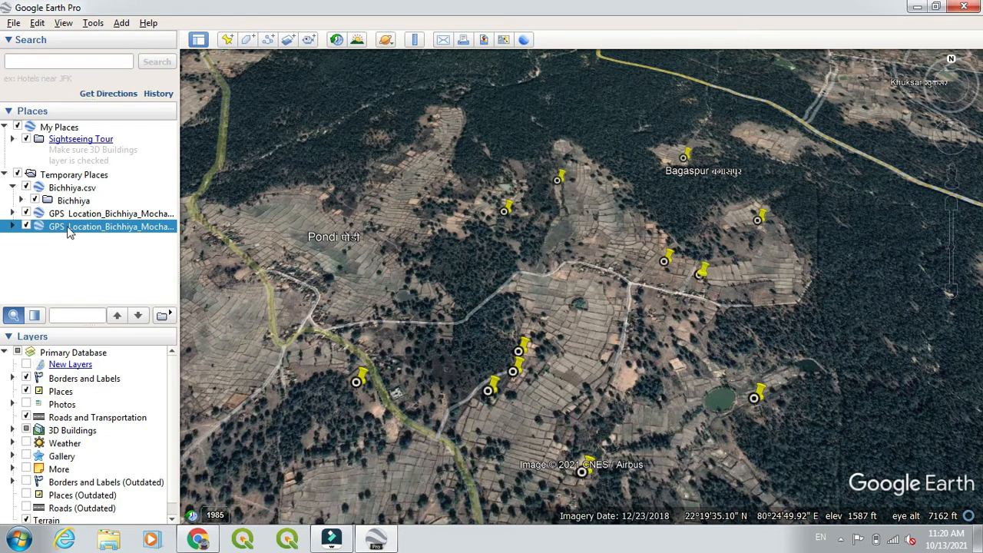
Hide the Bichhiya.csv layer and the reopened KML layer, then view the details of a placemark in the originally imported layer.
click(27, 187)
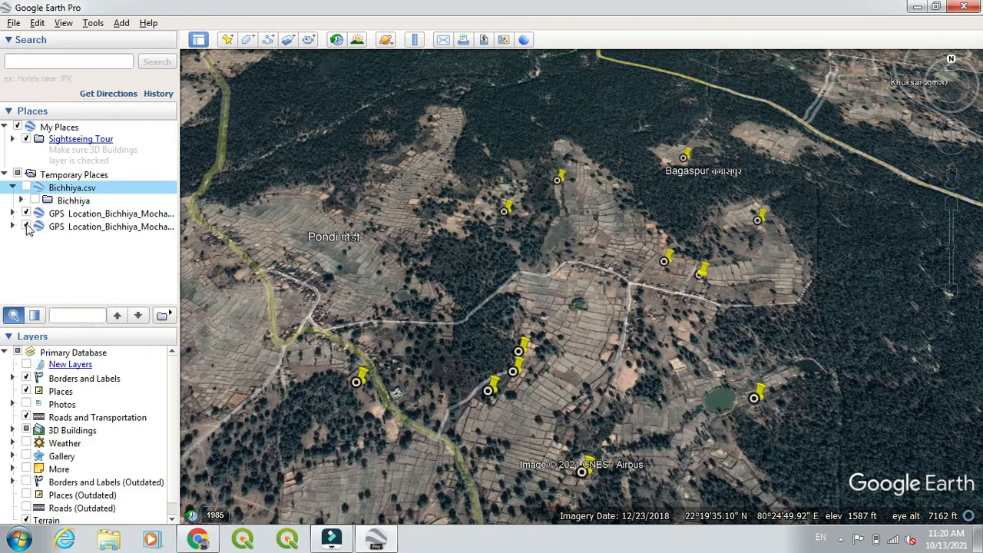
click(25, 226)
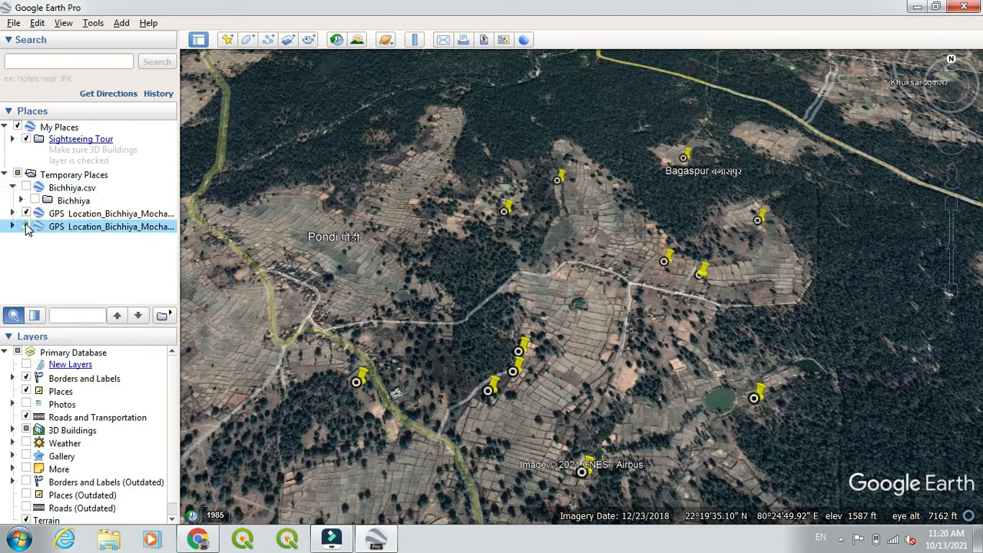
double_click(103, 214)
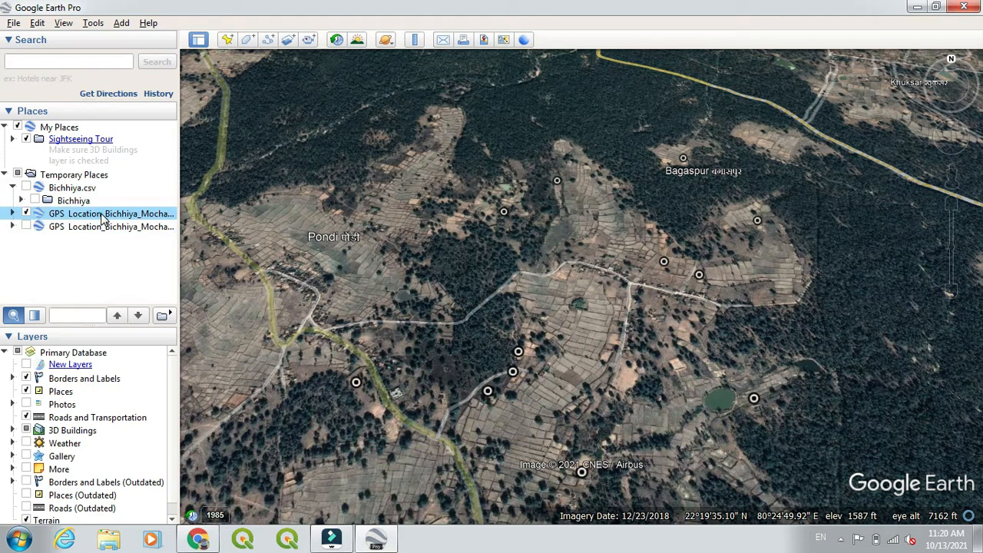
click(663, 264)
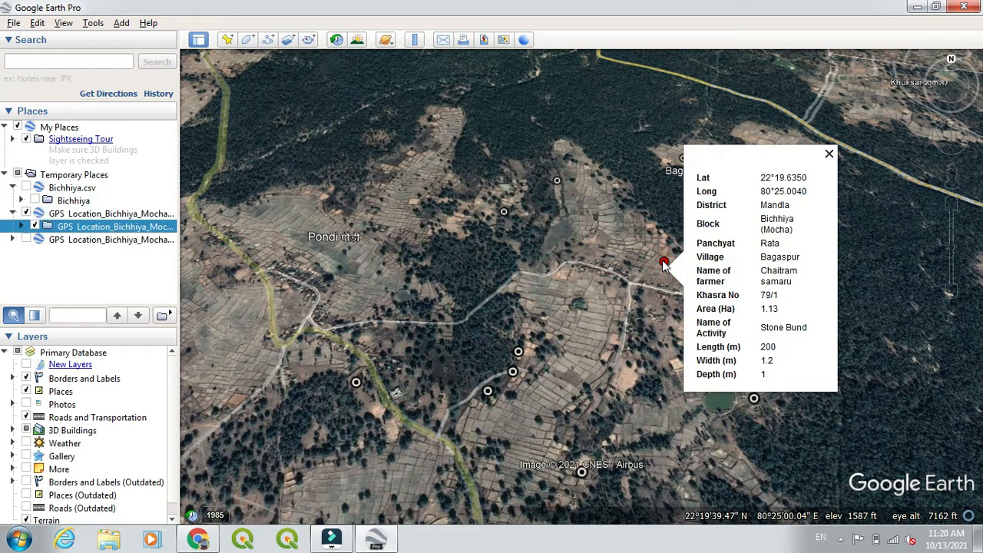